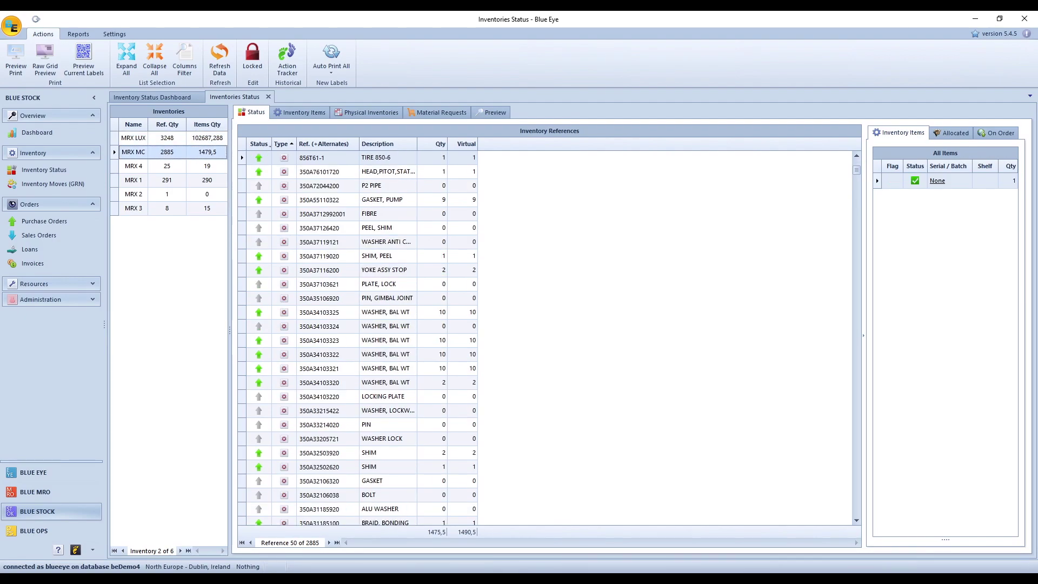
# Unlock editing and add a physical inventory for MRX MC titled "2022 - MRX MC Inventory - Serialized Tools"
pyautogui.click(387, 113)
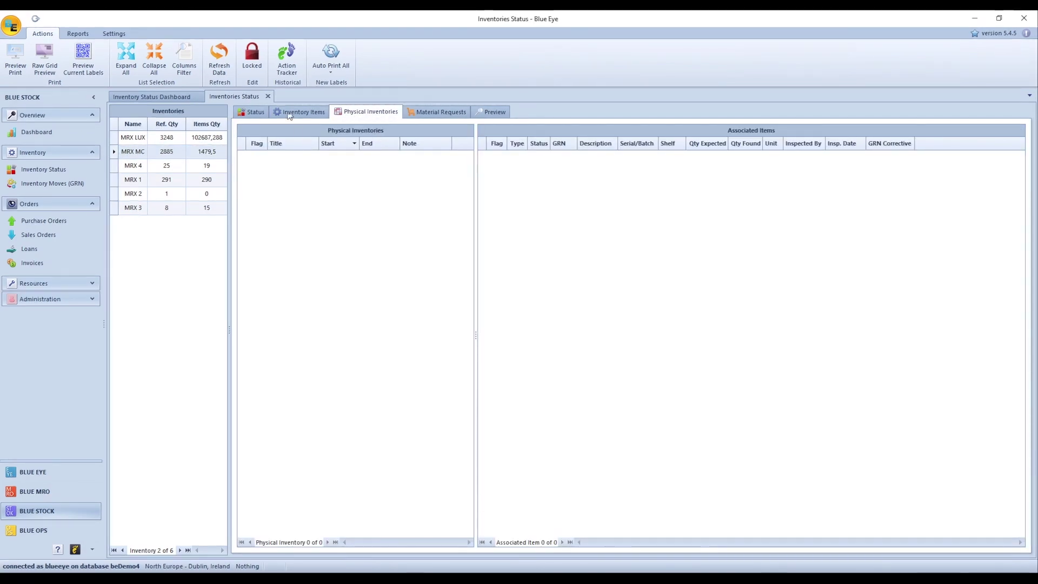
pyautogui.click(252, 56)
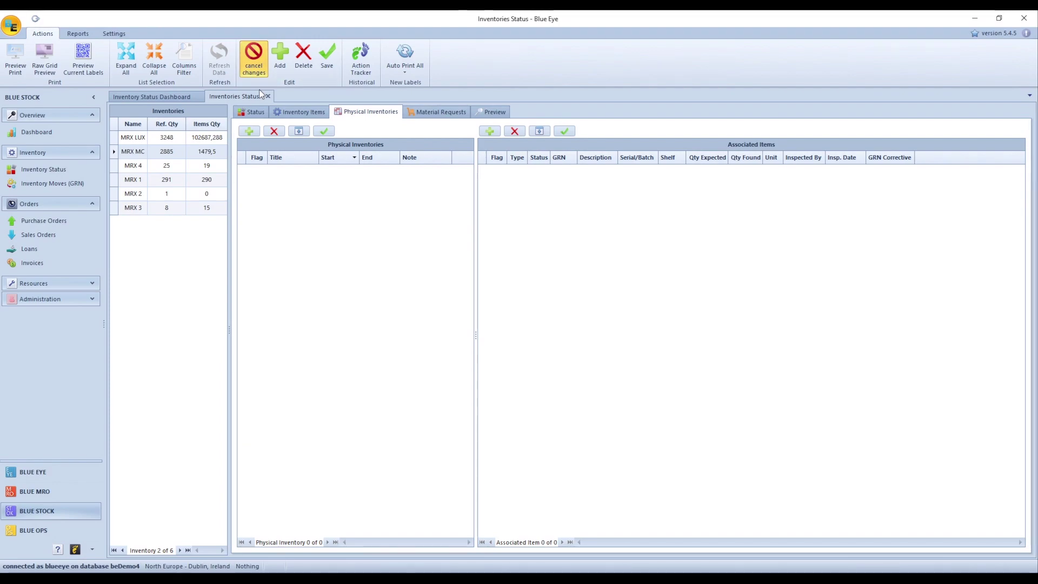
pyautogui.click(253, 132)
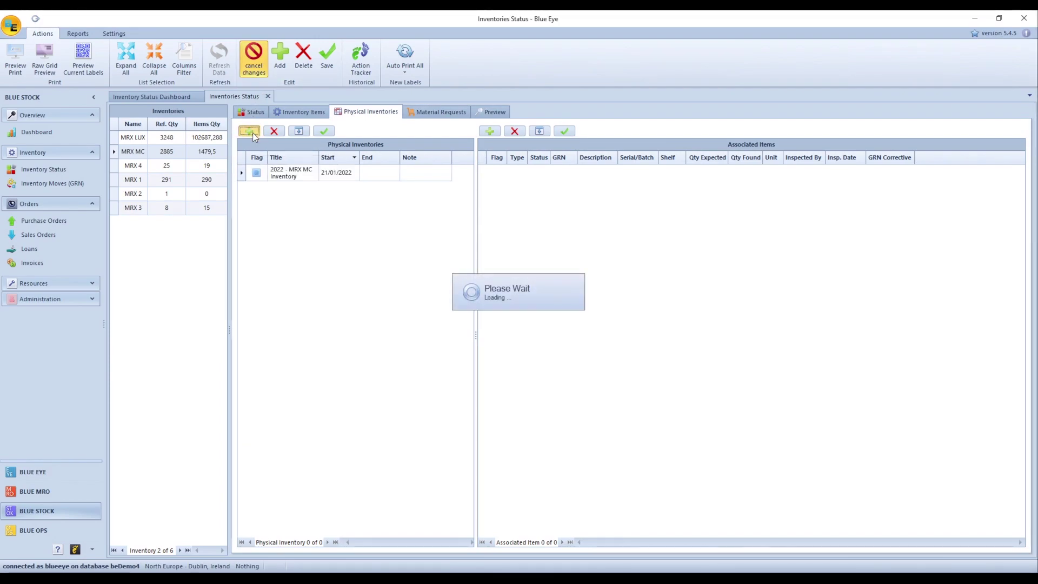
pyautogui.write('- S')
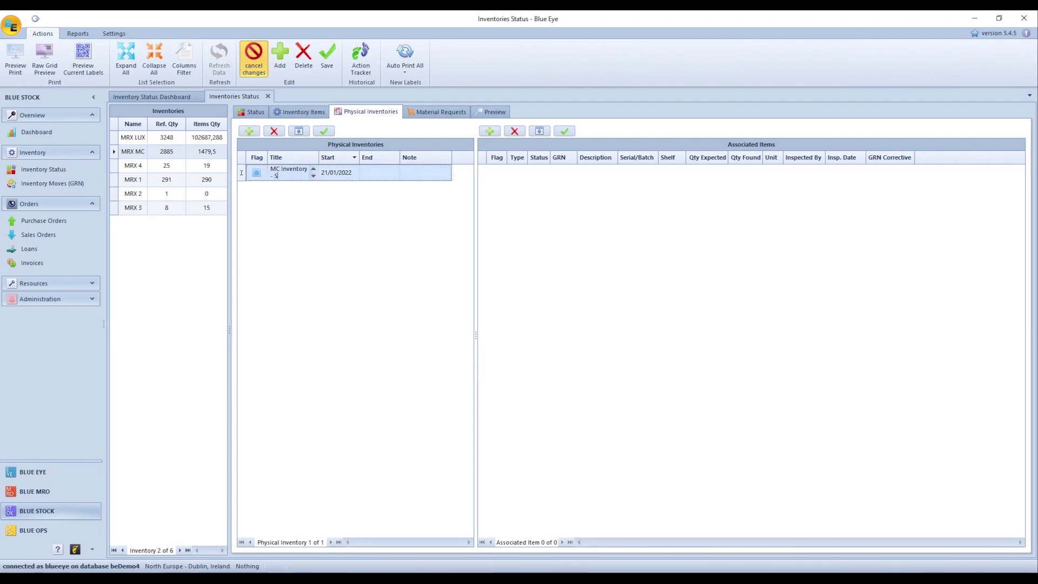
pyautogui.write('erialized Tools')
pyautogui.click(343, 238)
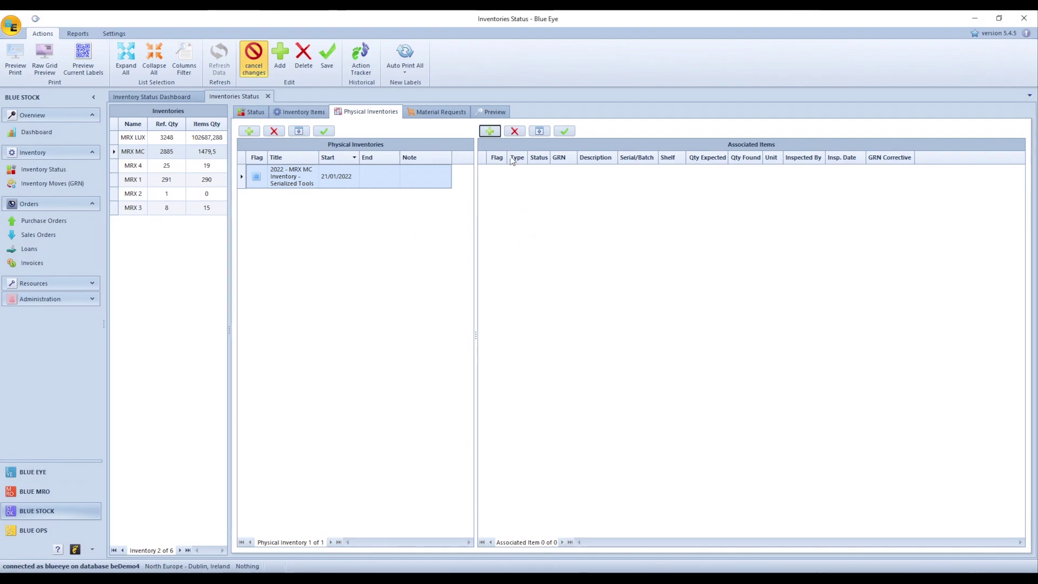
# Start adding associated items to the inventory and filter the available items to the Serialized Tool type
pyautogui.click(492, 132)
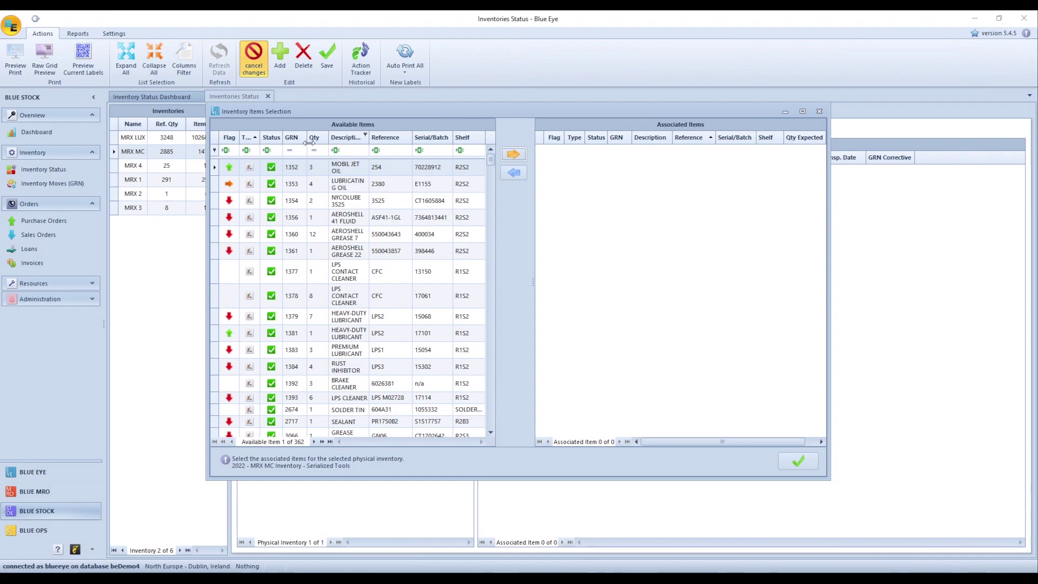
pyautogui.click(256, 138)
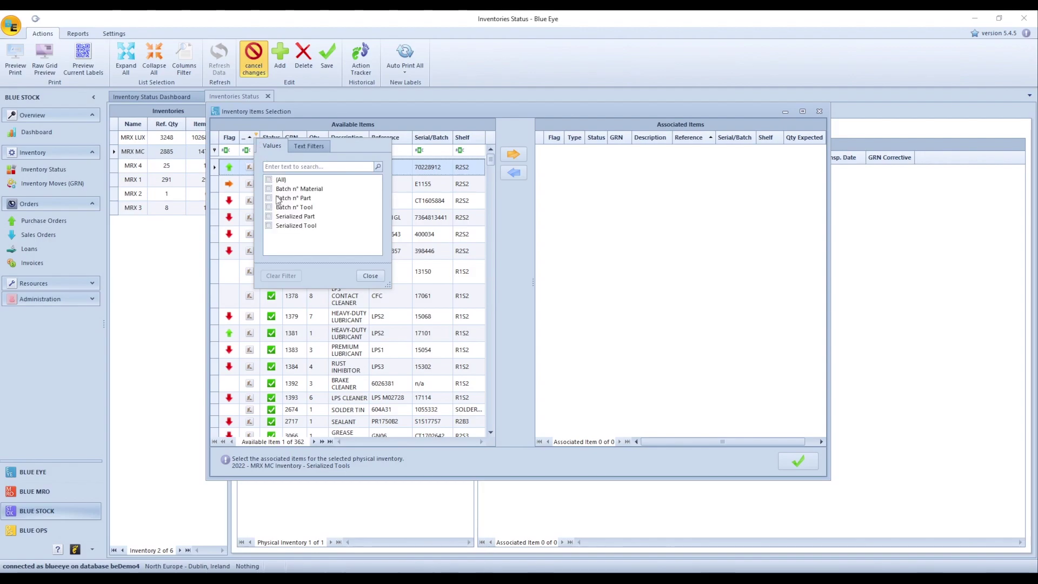
pyautogui.click(269, 226)
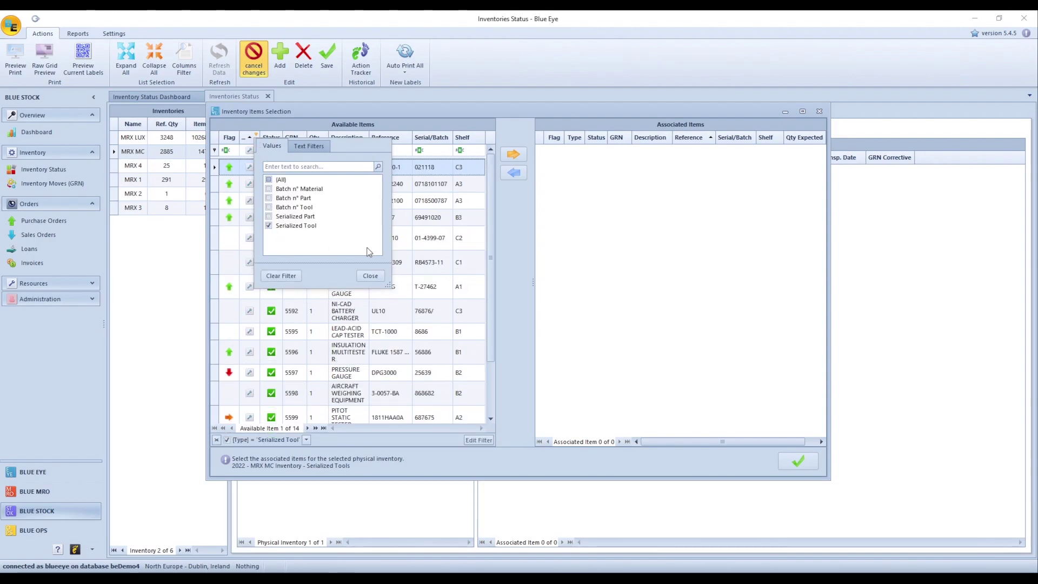
pyautogui.click(372, 276)
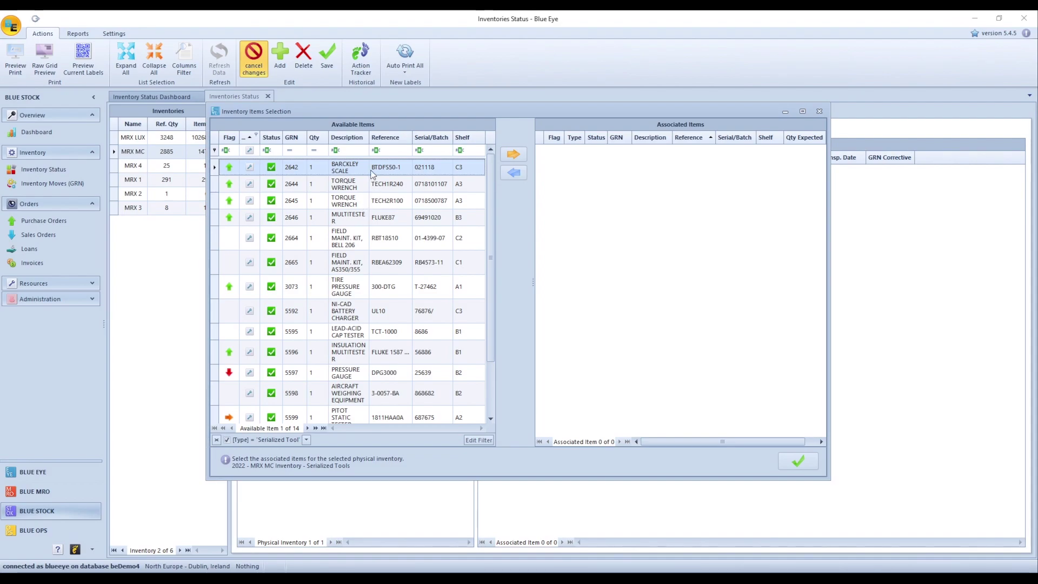
# Associate all the filtered serialized tools with the physical inventory and confirm the selection
pyautogui.click(515, 155)
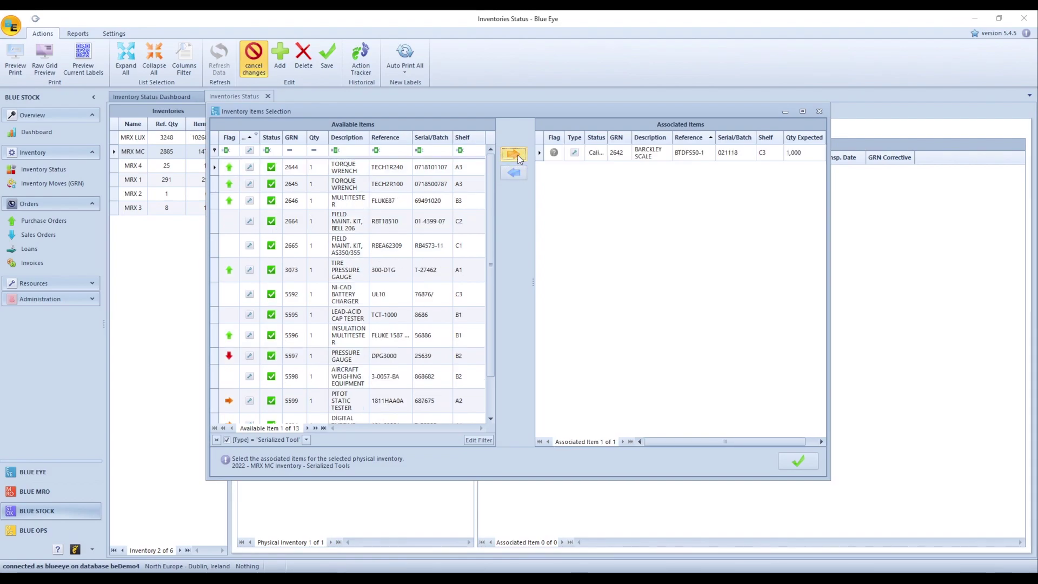
pyautogui.moveTo(215, 167); pyautogui.dragTo(215, 246)
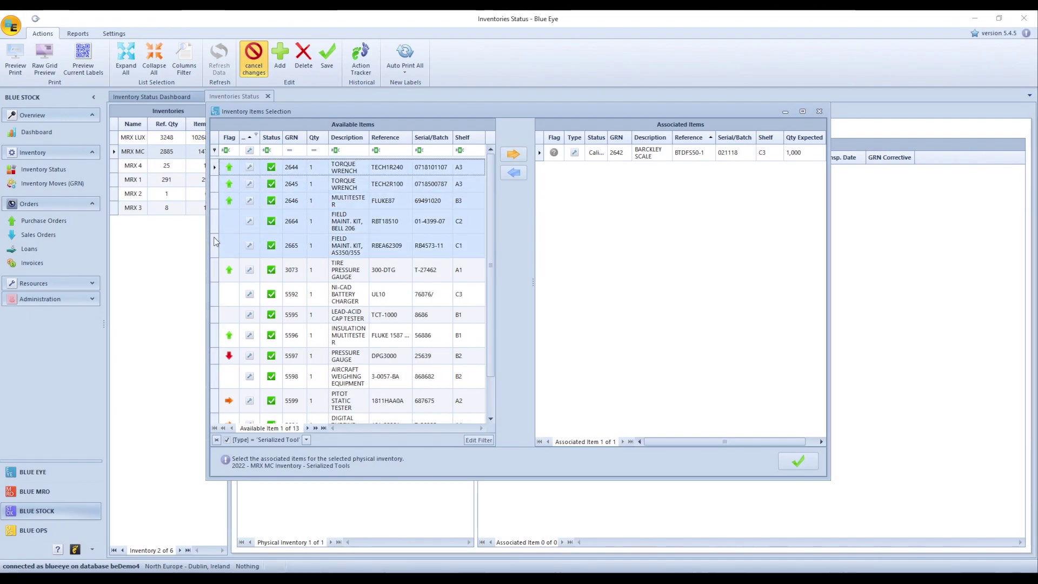
pyautogui.click(515, 156)
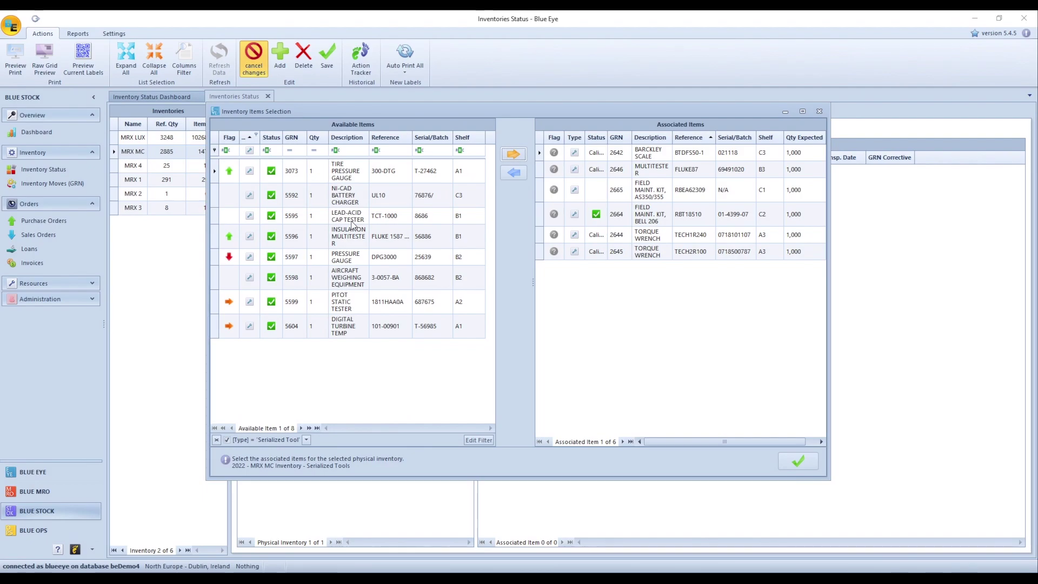
pyautogui.click(337, 307)
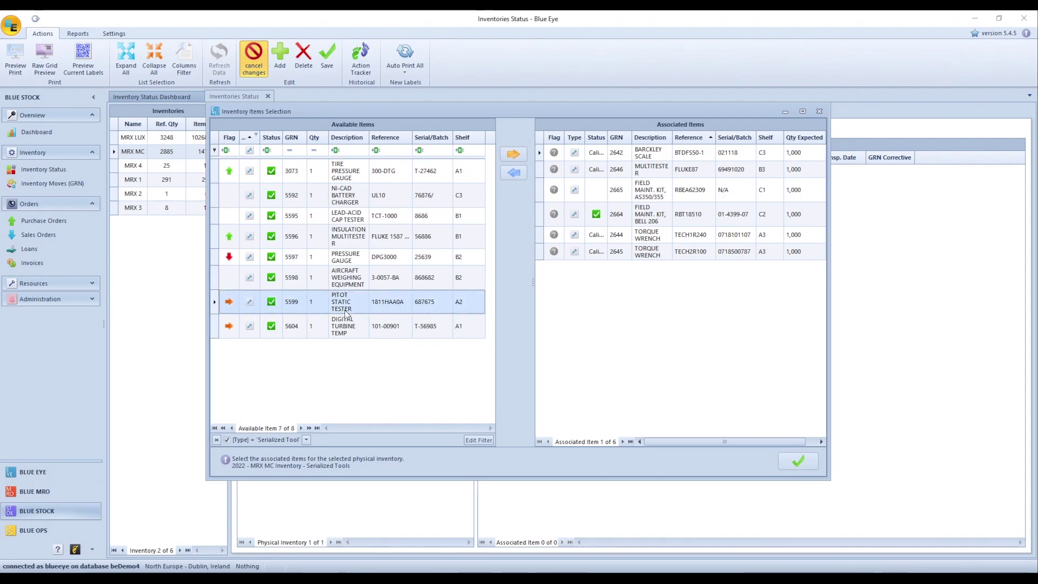
pyautogui.hotkey('ctrl', 'a')
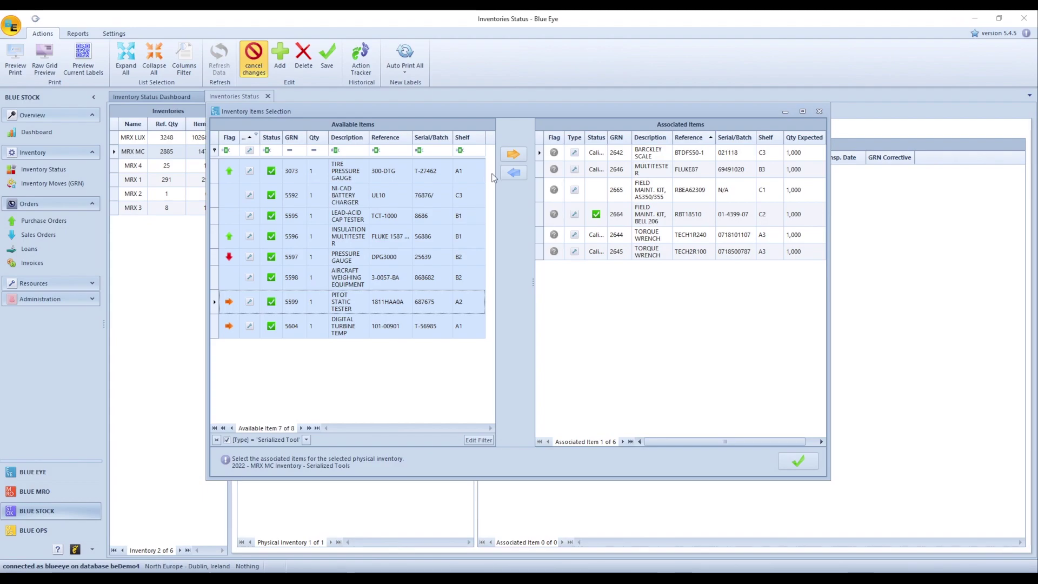
pyautogui.click(514, 156)
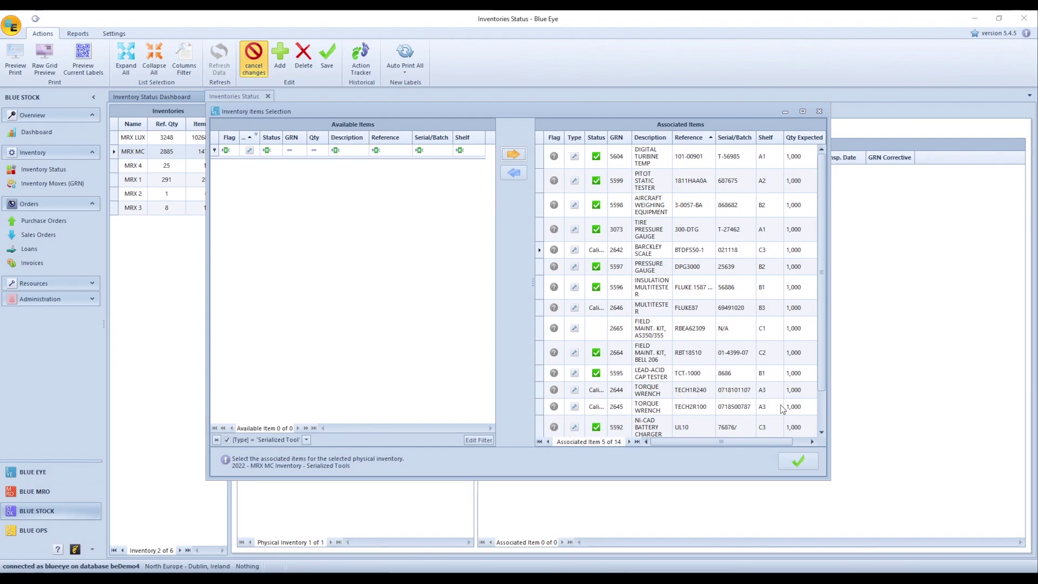
pyautogui.click(788, 466)
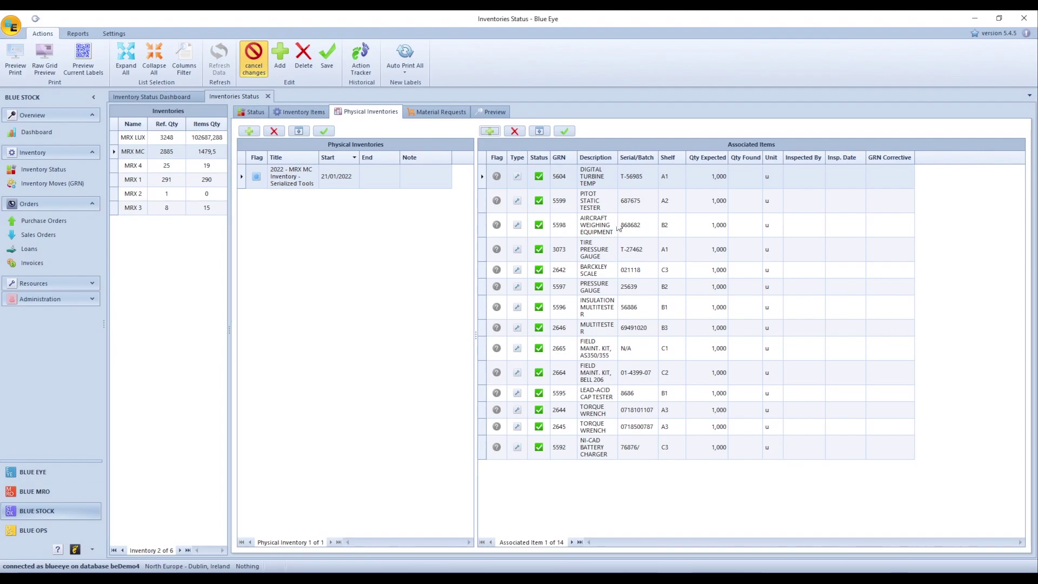
# Record a found quantity of 1 for the Digital Turbine Temp and validate the Pitot Static Tester with quantity 1
pyautogui.click(521, 177)
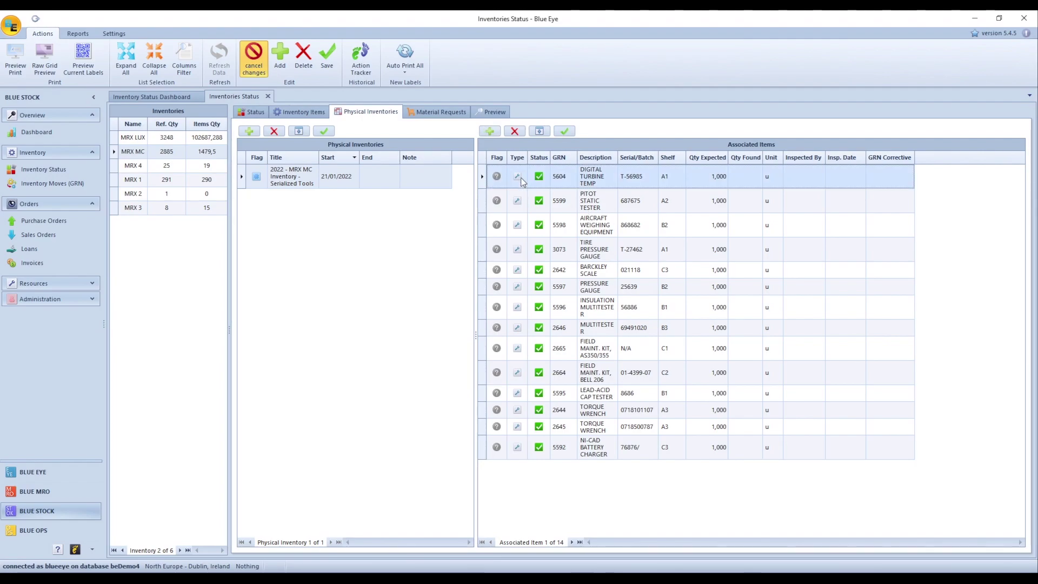
pyautogui.click(752, 176)
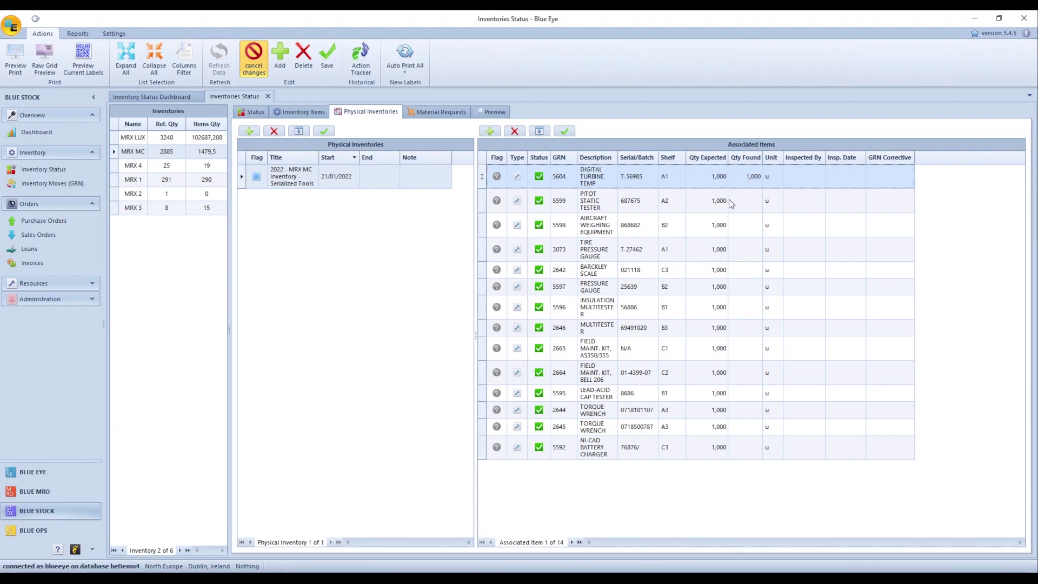
pyautogui.click(741, 199)
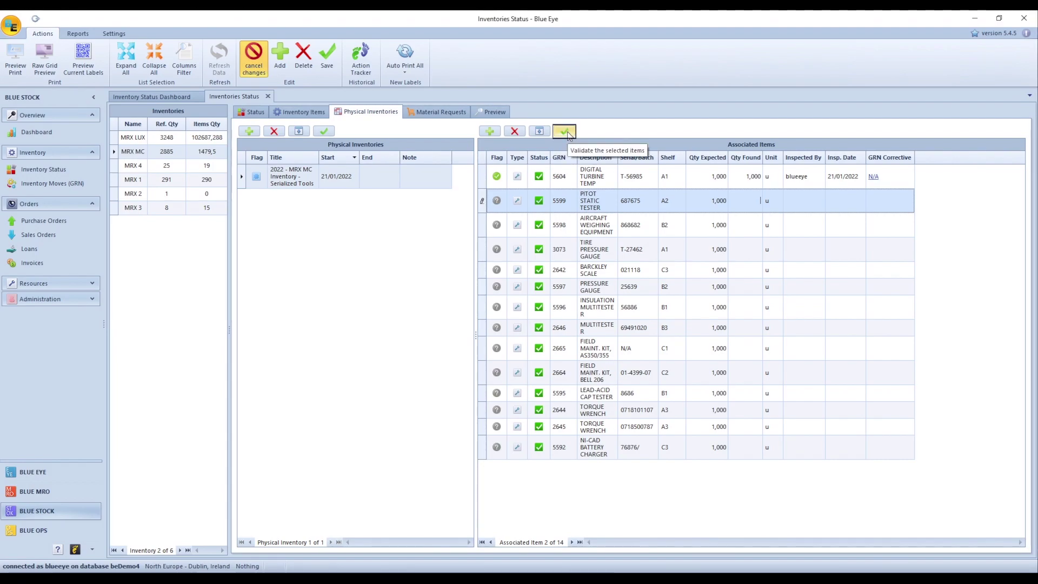
pyautogui.click(566, 132)
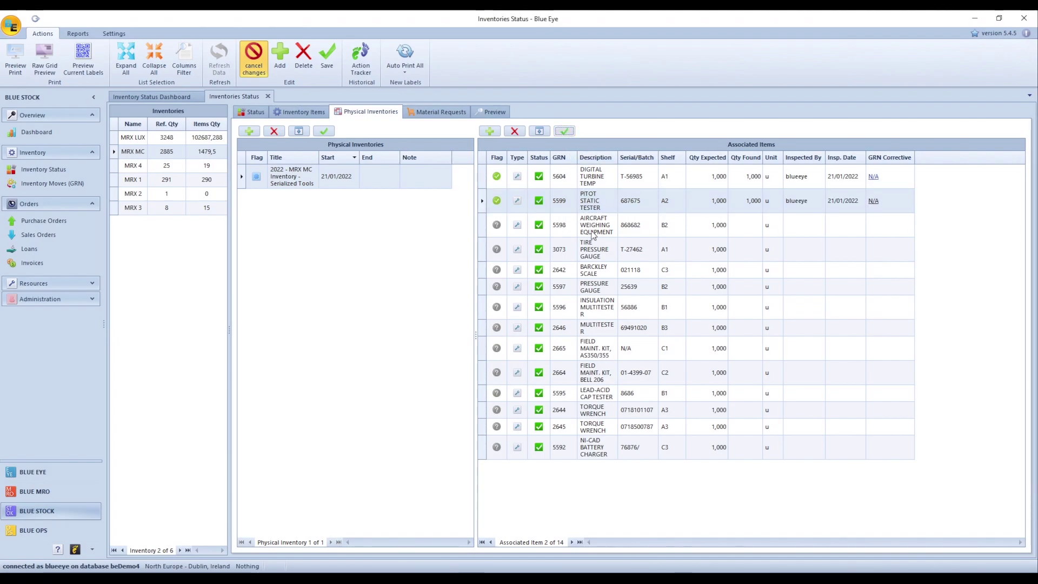
# Set the found quantity to 2 for the Aircraft Weighing Equipment and 3 for the Tire Pressure Gauge
pyautogui.click(744, 225)
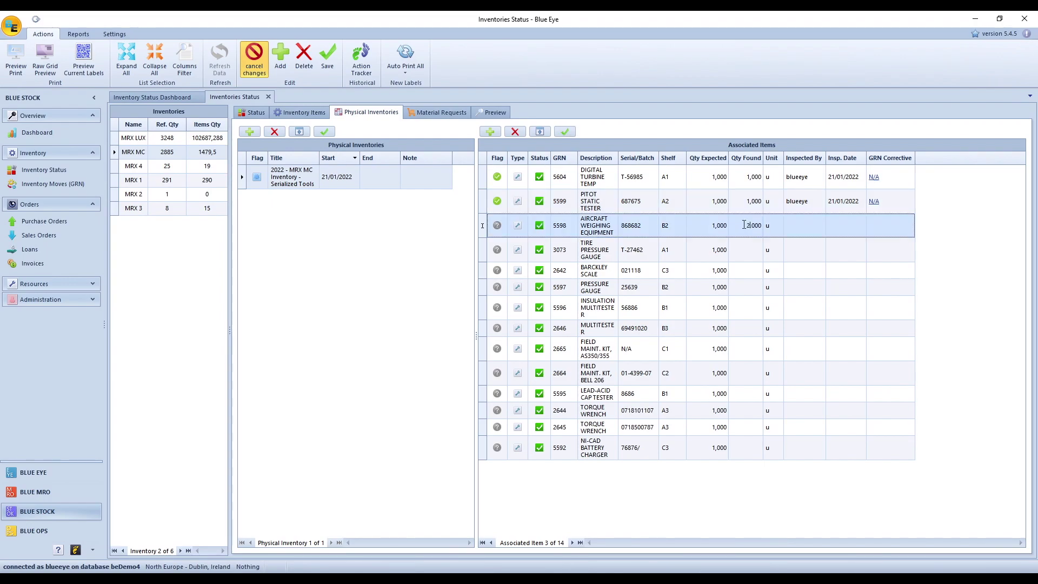
pyautogui.click(584, 258)
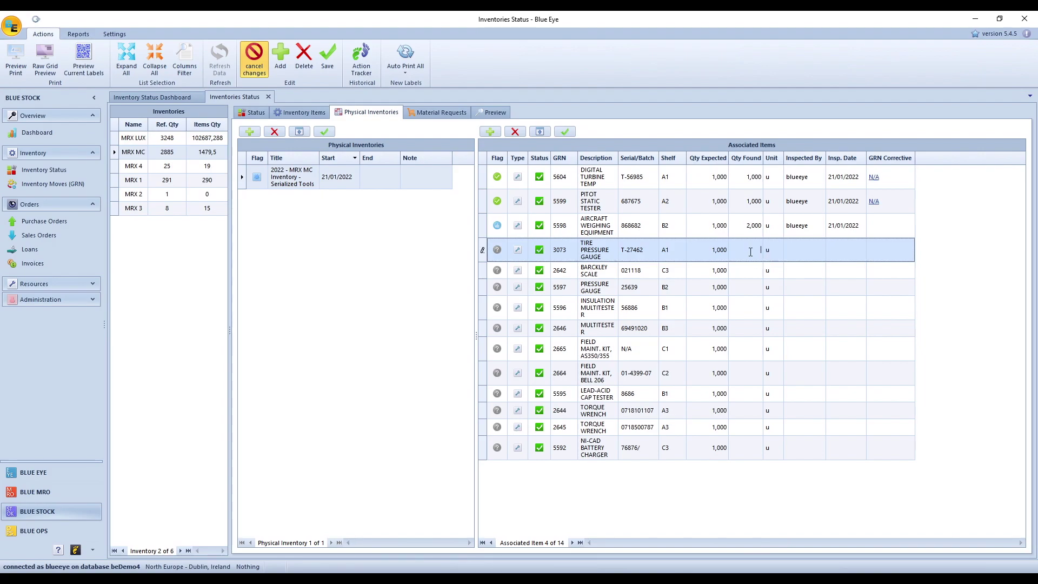
pyautogui.write('3')
pyautogui.click(677, 275)
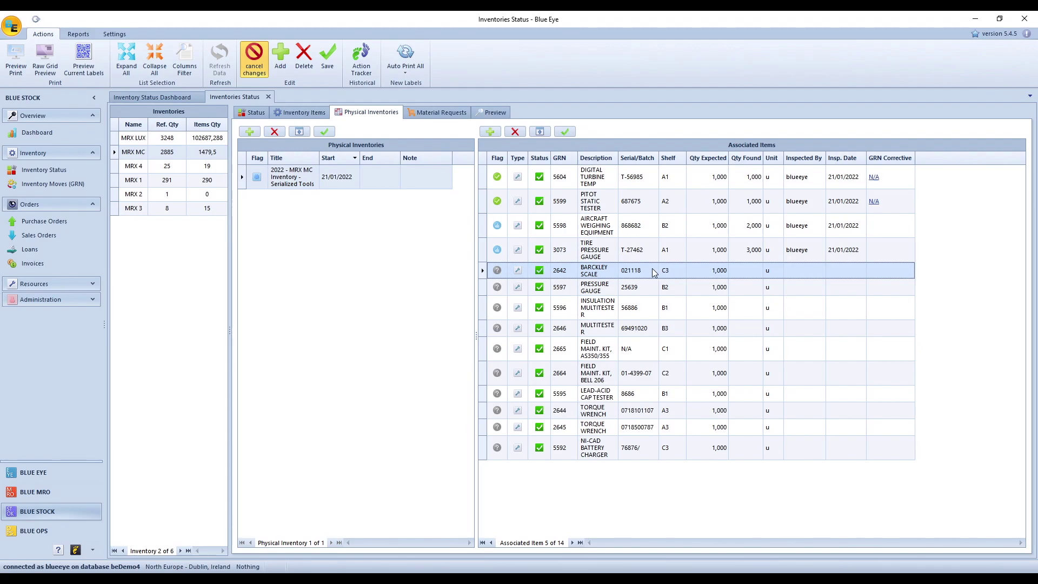
# Validate the Aircraft Weighing Equipment and Tire Pressure Gauge counts together and save the inventory
pyautogui.click(483, 223)
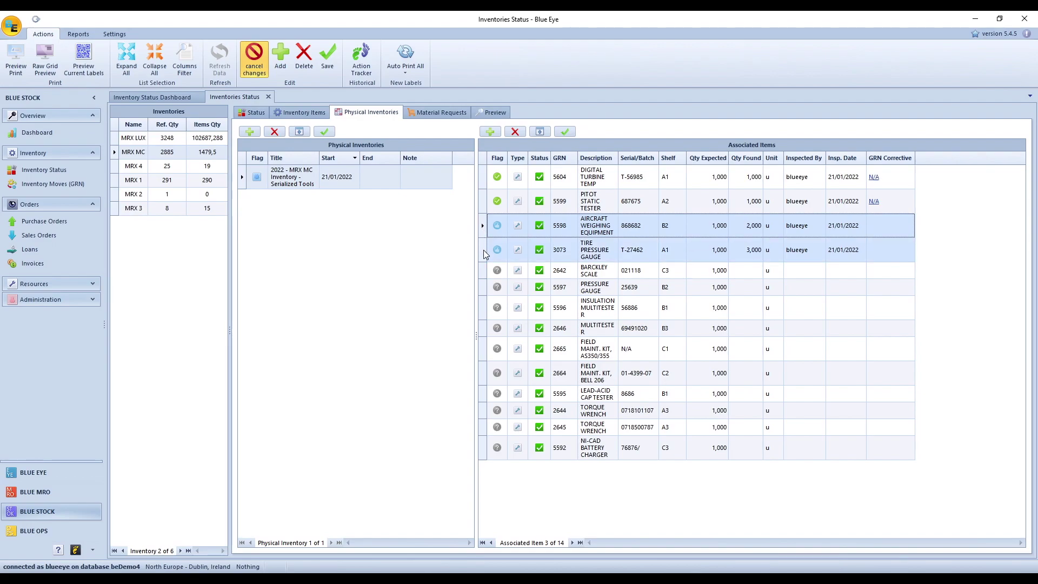
pyautogui.click(565, 133)
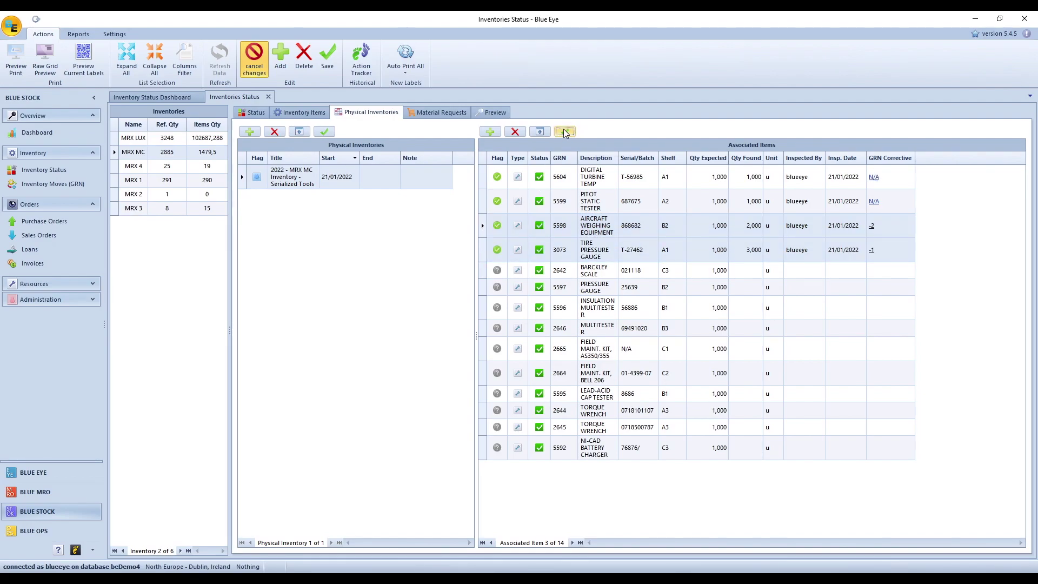
pyautogui.click(326, 59)
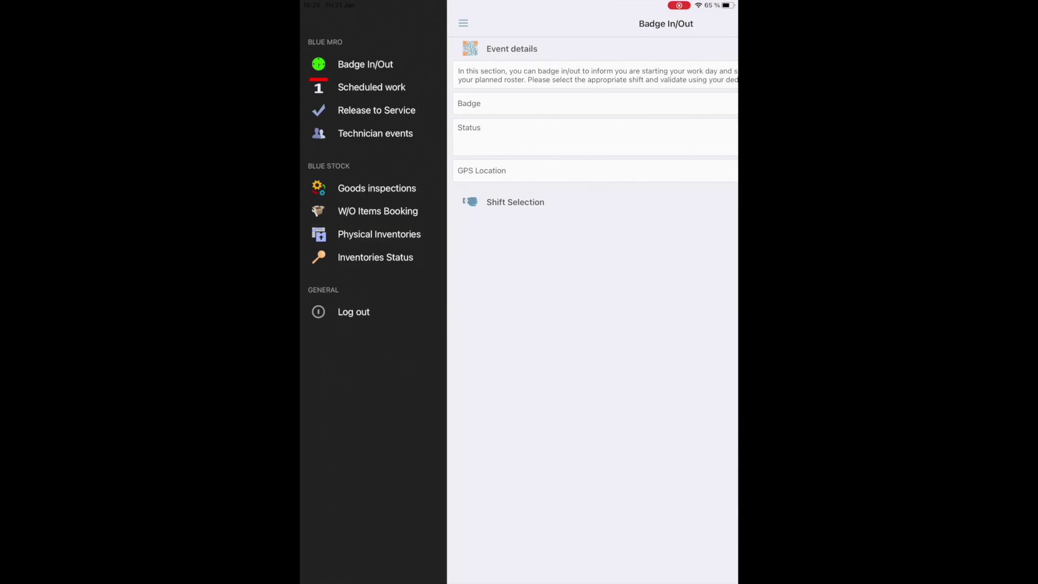
# Open the Serialized Tools physical inventory in the mobile app and review its full and pending item lists
pyautogui.click(379, 234)
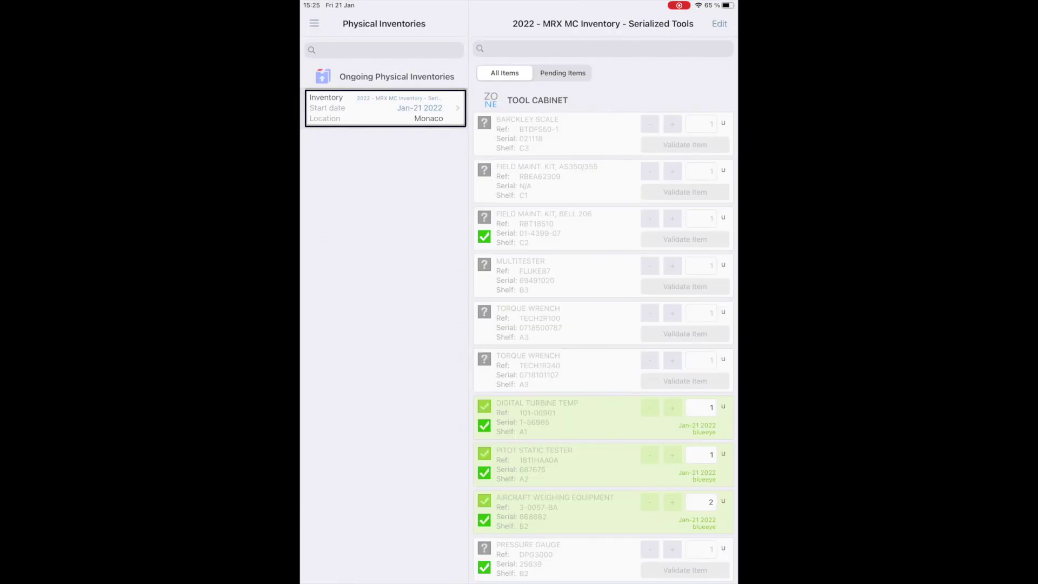
pyautogui.scroll(-5, 603, 321)
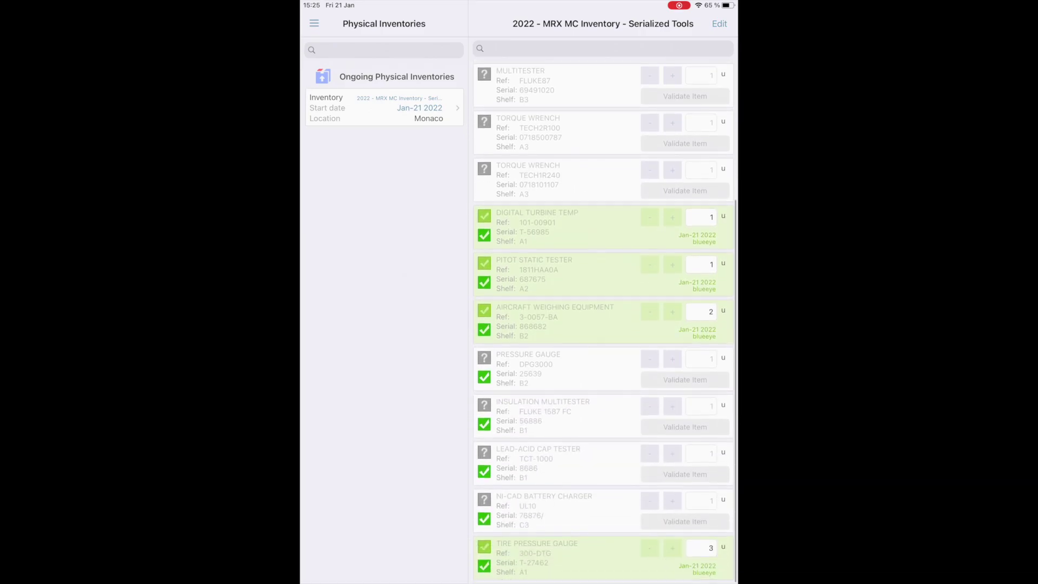
pyautogui.scroll(5, 603, 321)
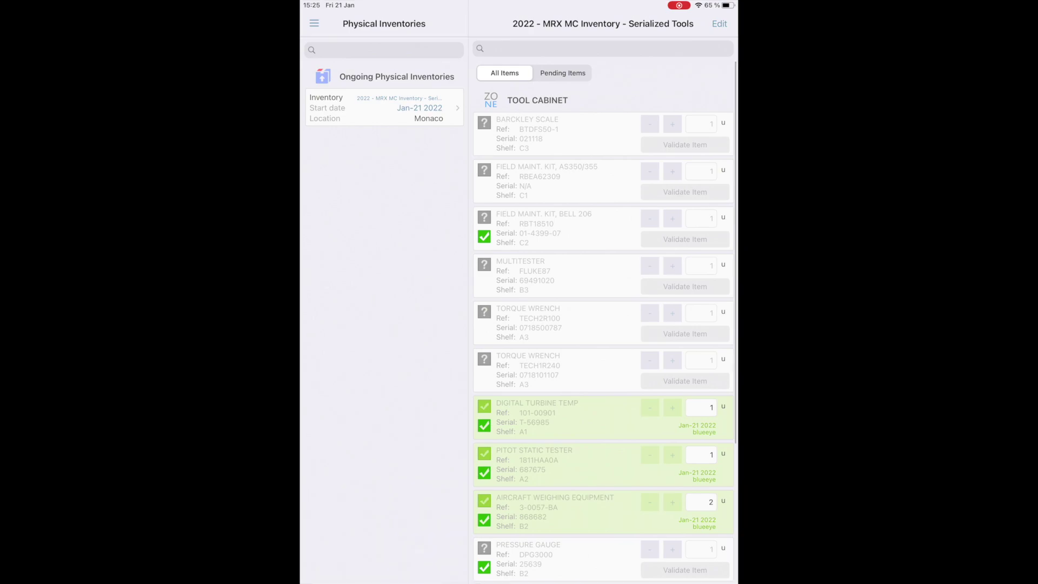
pyautogui.click(563, 73)
pyautogui.click(504, 73)
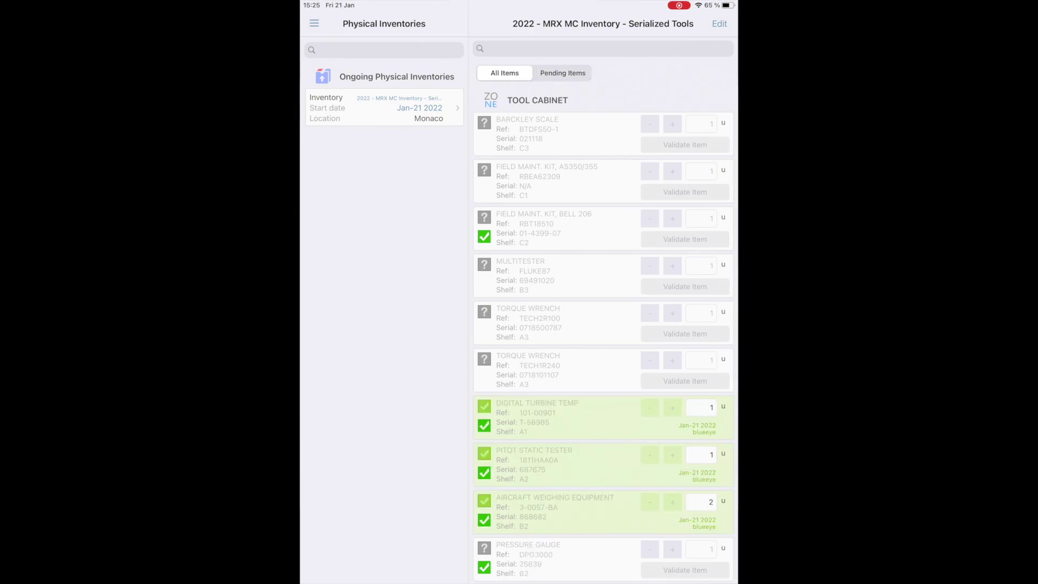
# Enable editing of the inventory and validate the torque wrenches TECH1R240 and TECH2R100 with a quantity of 1 each
pyautogui.click(720, 23)
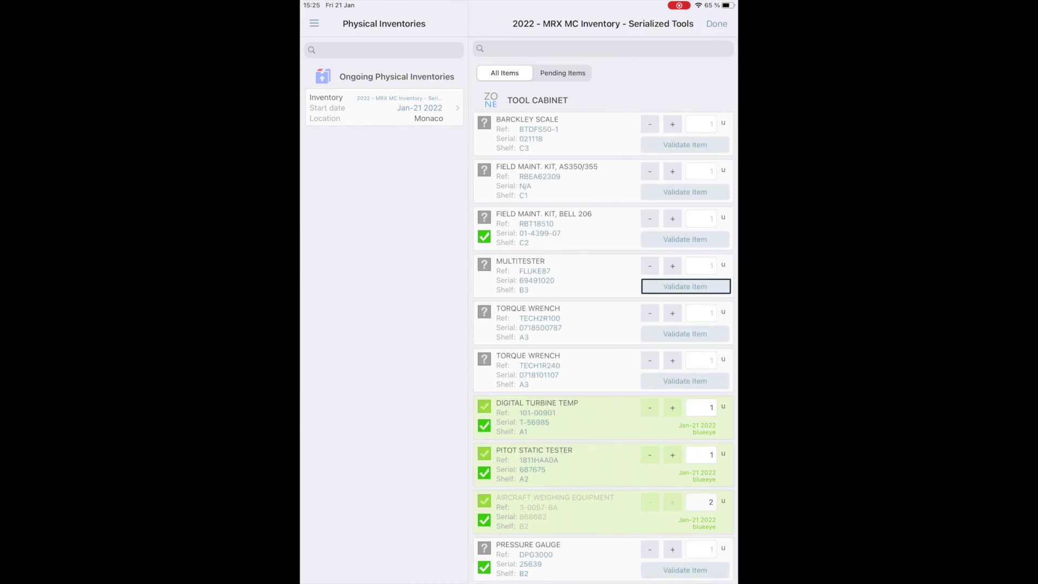
pyautogui.press('space')
pyautogui.press('Return')
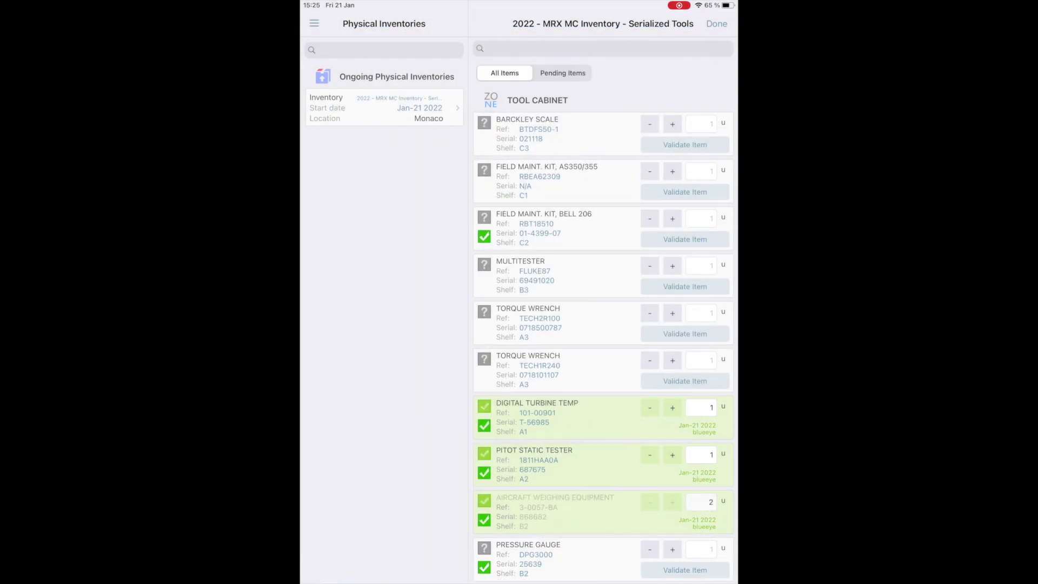
pyautogui.press('Tab')
pyautogui.press('space')
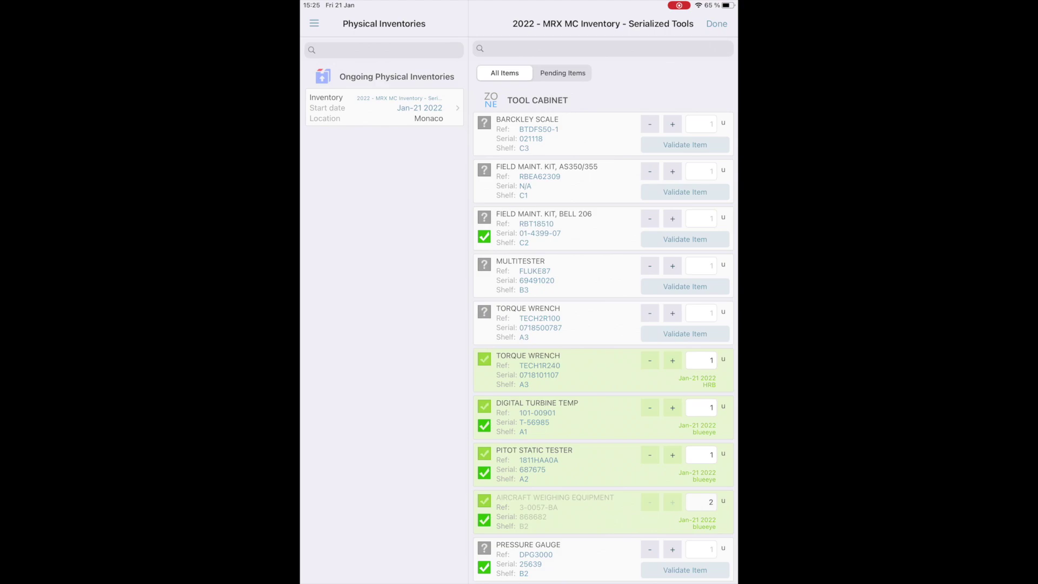
pyautogui.click(672, 313)
pyautogui.press('Tab')
pyautogui.hotkey('shift', 'Tab')
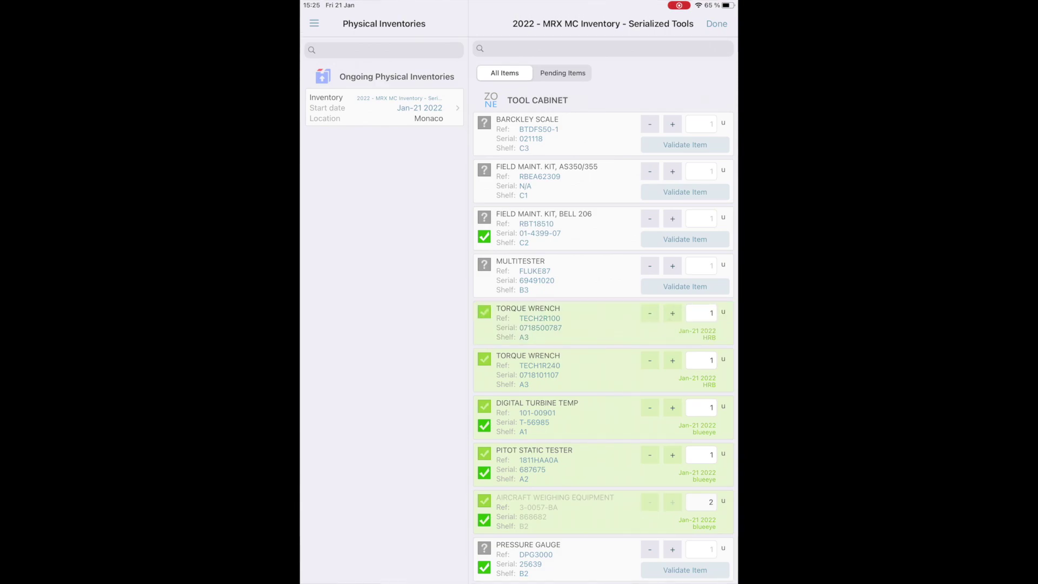
# Set the found quantity to 2 for the Multitester and the AS350/355 and Bell 206 field maintenance kits
pyautogui.press('space')
pyautogui.click(672, 265)
pyautogui.click(672, 219)
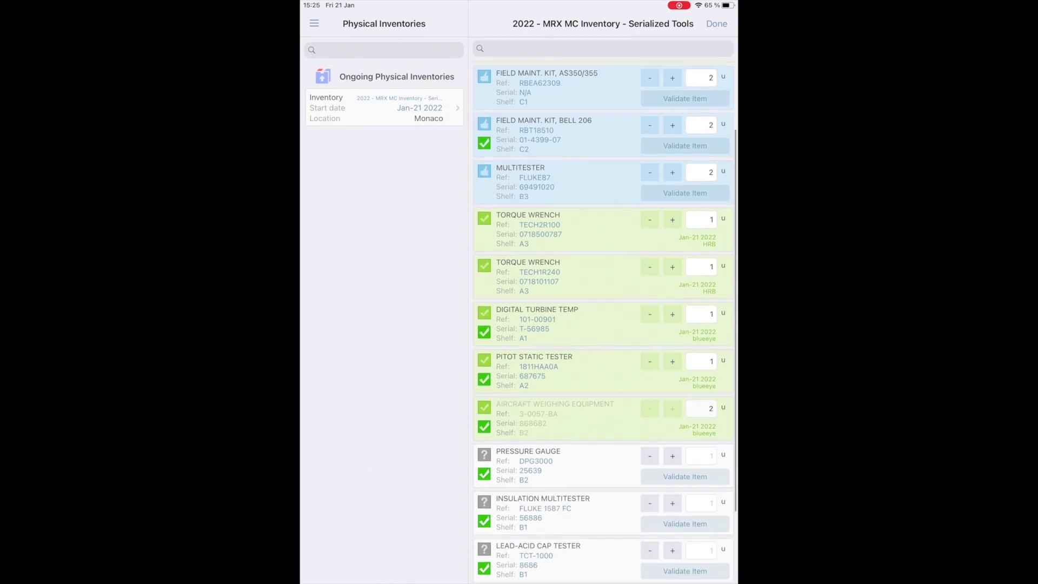
# Search the inventory items for B1 and finish editing the inventory in the mobile app
pyautogui.click(603, 48)
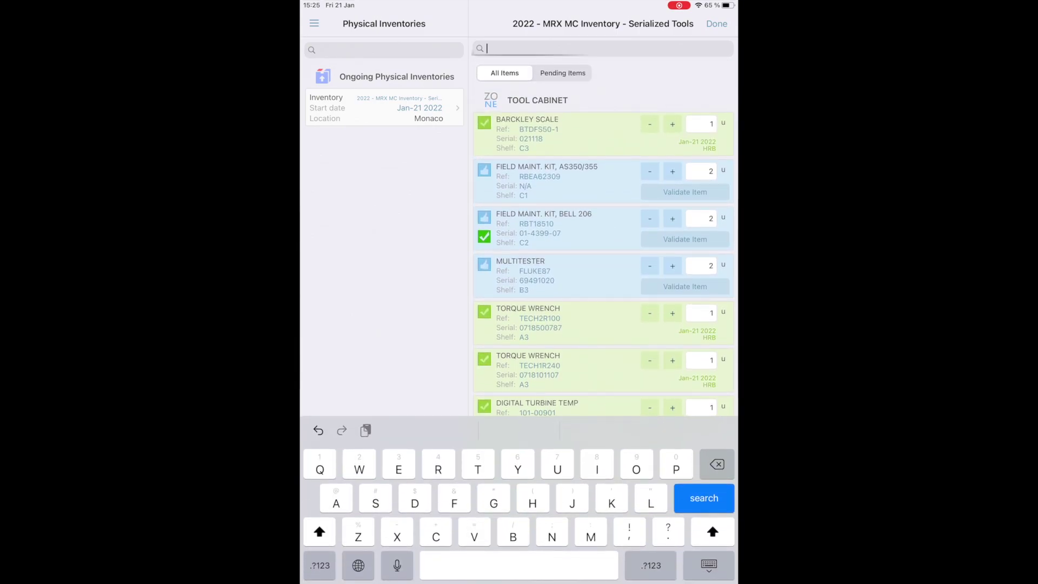
pyautogui.write('B')
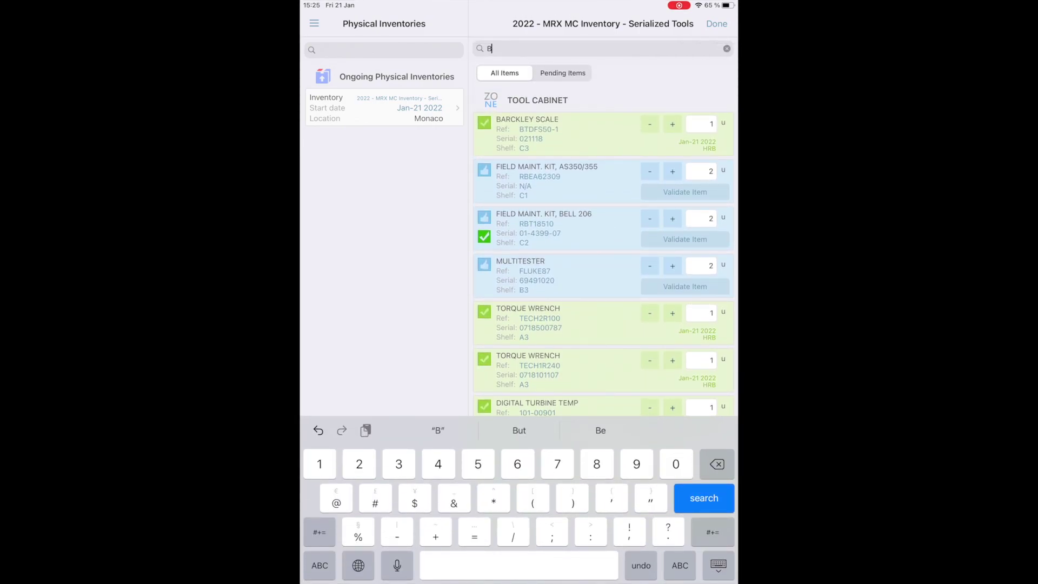
pyautogui.write('1')
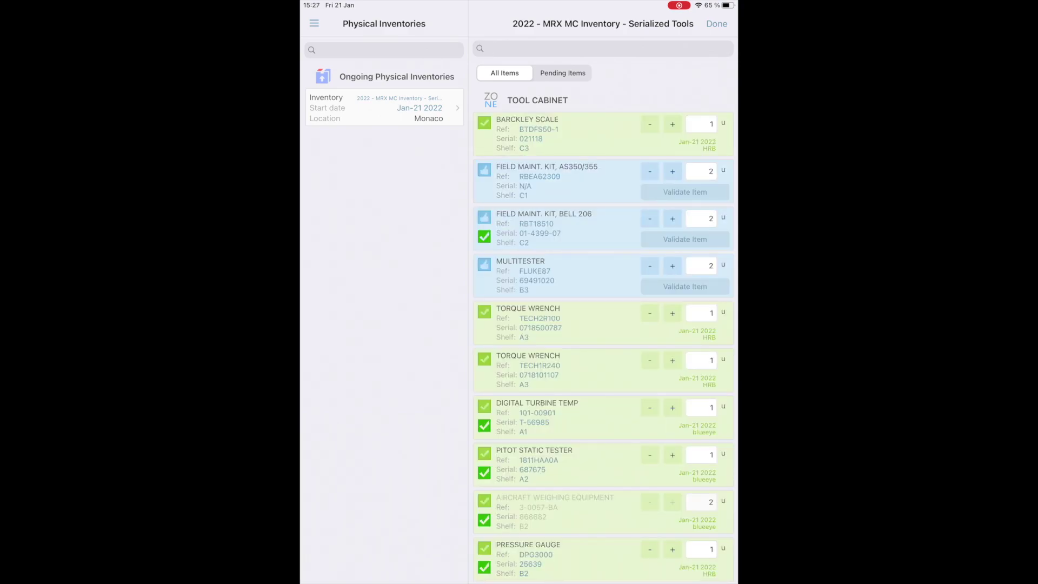
pyautogui.click(717, 23)
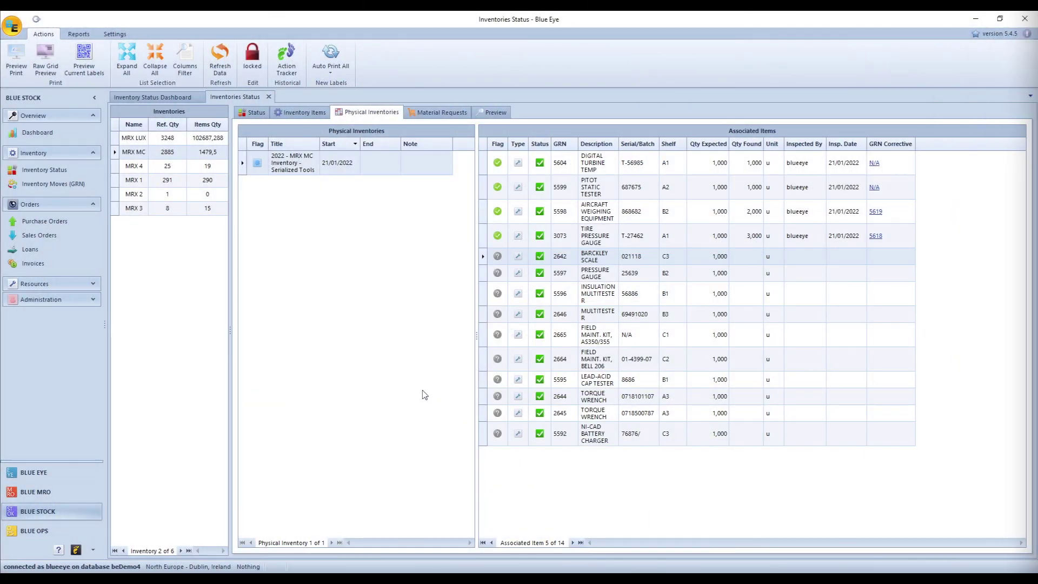
# Switch to the Blue Eye desktop application, refresh the inventory data, enable editing and validate the Multitester count
pyautogui.click(220, 60)
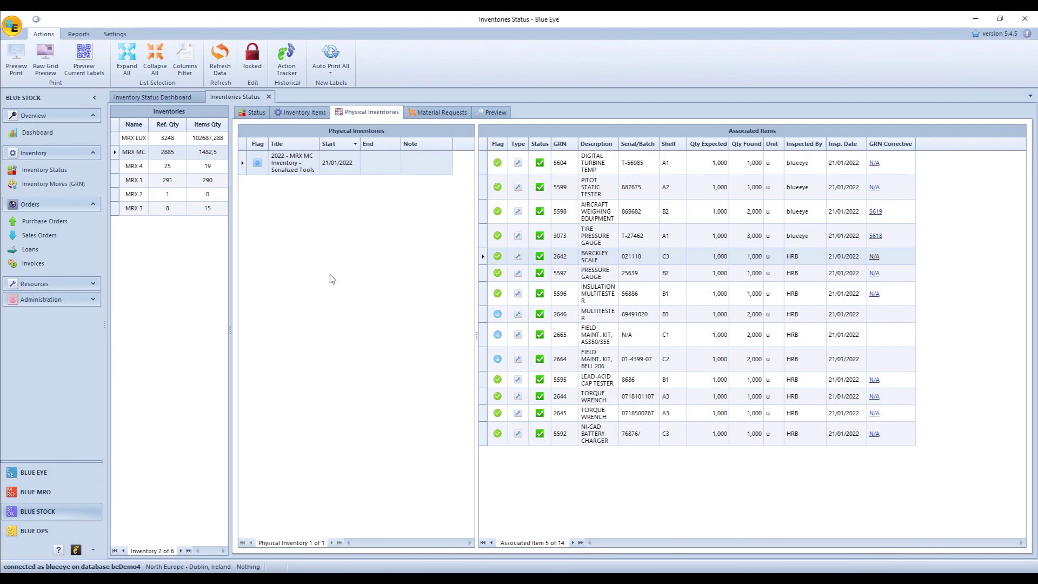
pyautogui.click(252, 61)
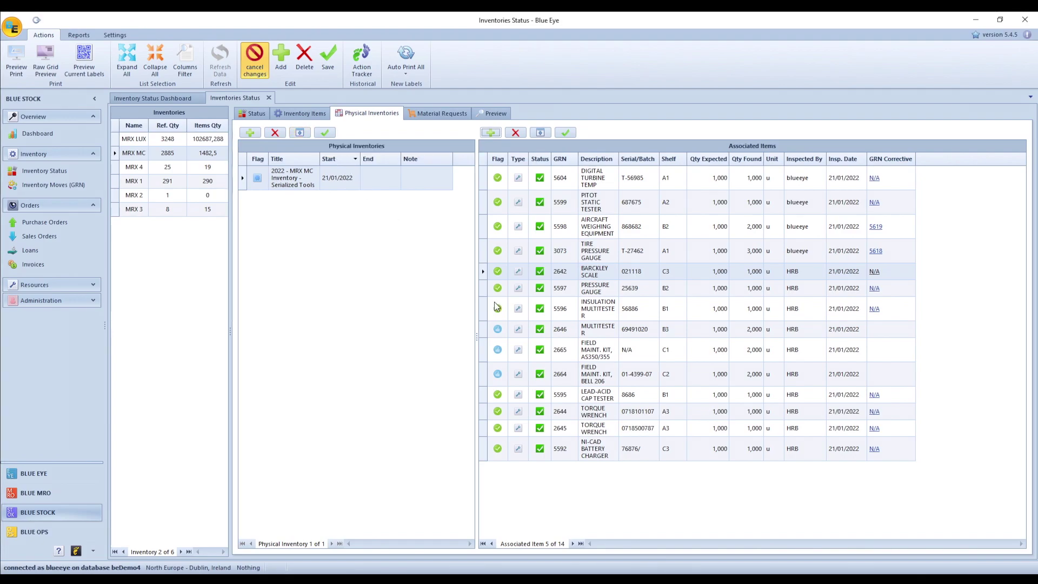
pyautogui.click(484, 327)
pyautogui.click(538, 134)
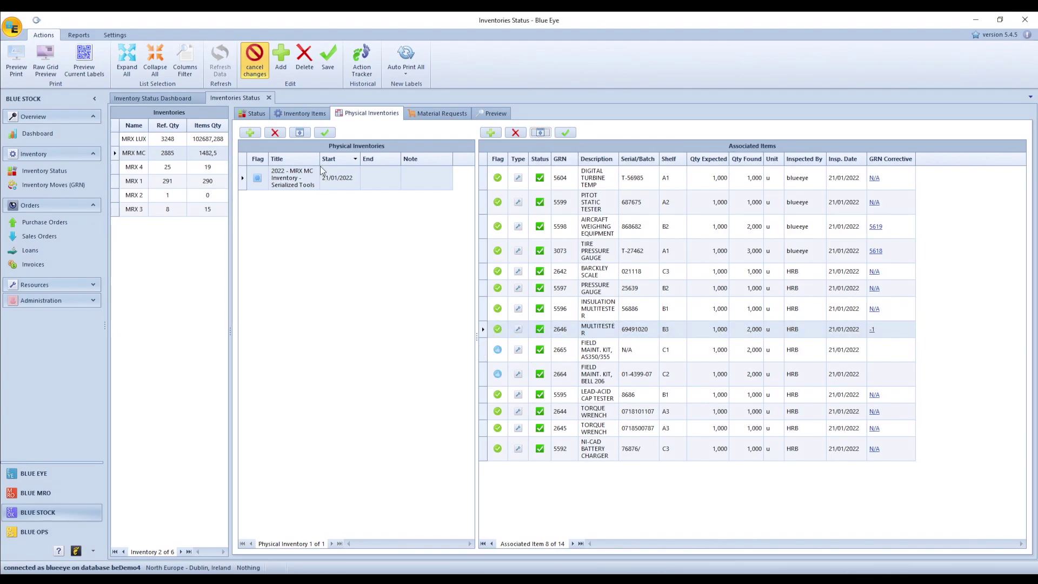
# Validate all remaining counts of the Serialized Tools inventory together and save the changes
pyautogui.click(308, 135)
pyautogui.click(331, 63)
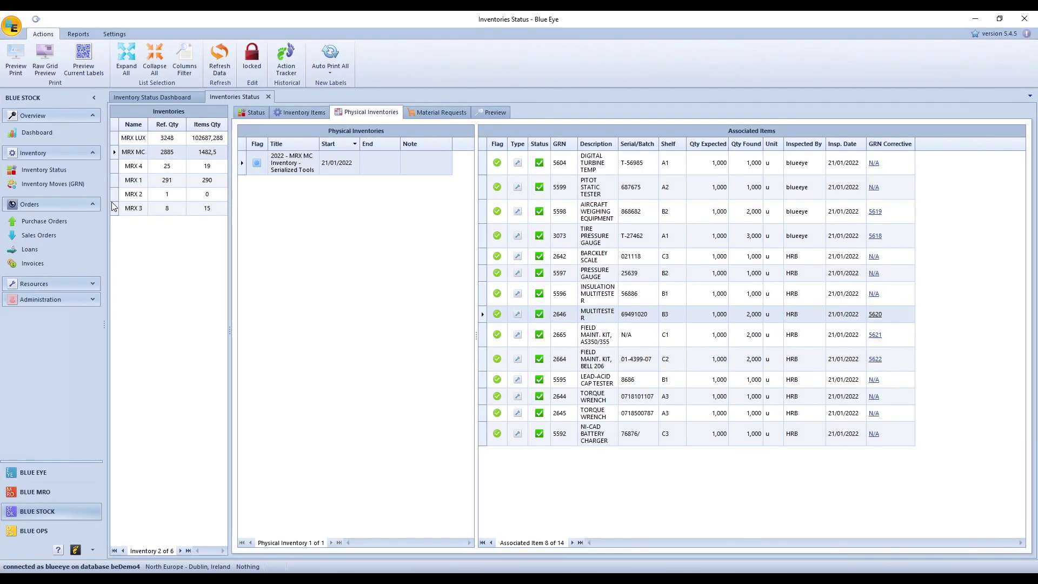
# Refresh the inventory moves, sort them by type and examine the acceptance remark on the Bell 206 field maintenance kit's correction move
pyautogui.click(67, 184)
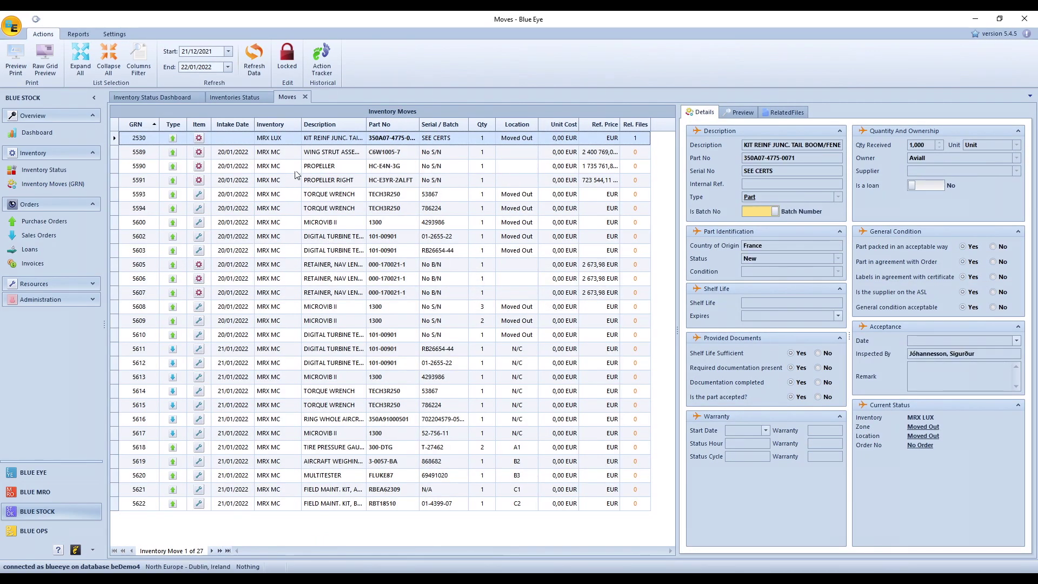
pyautogui.click(254, 57)
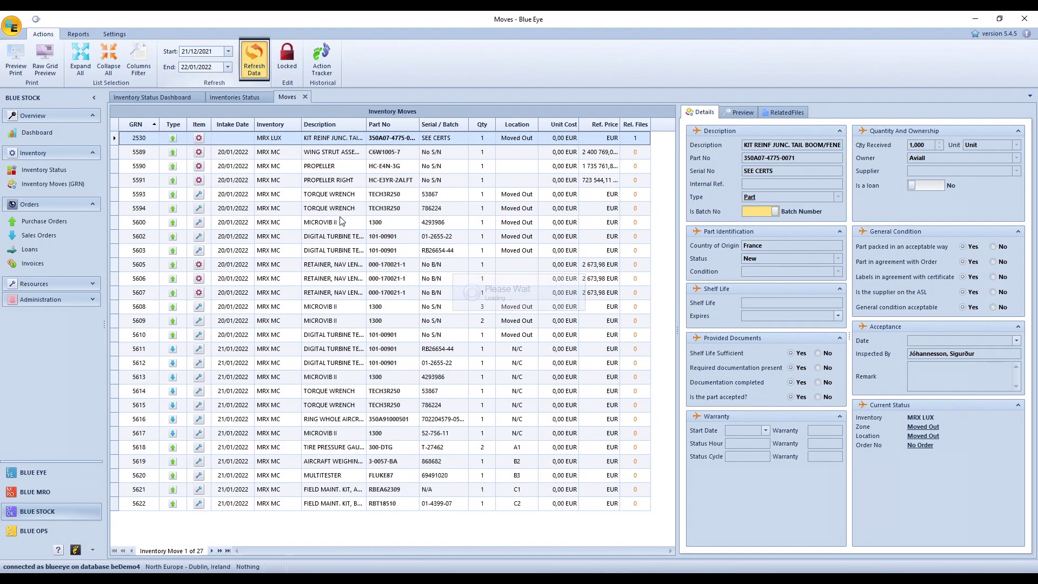
pyautogui.click(168, 238)
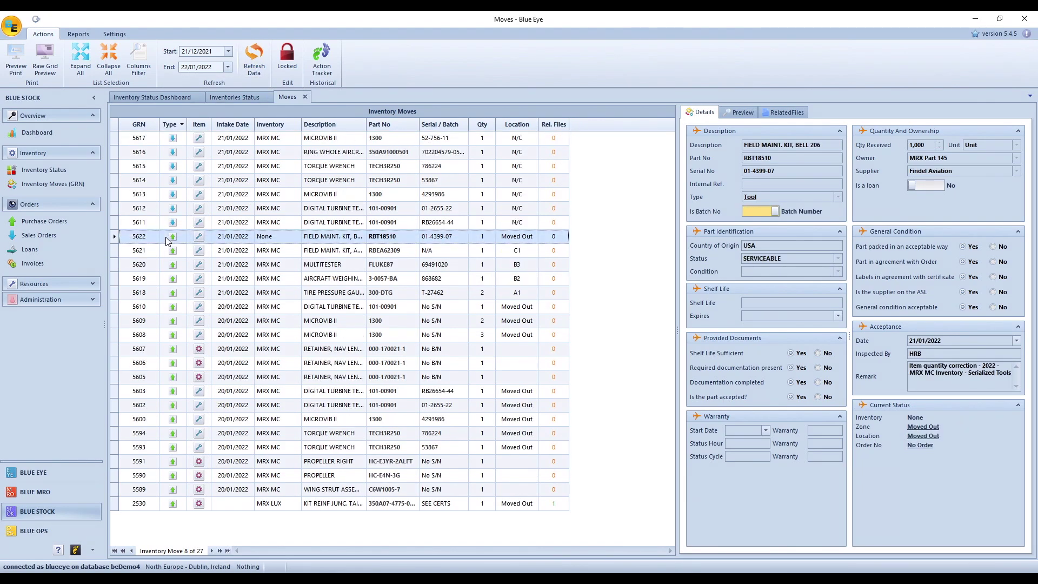
pyautogui.click(913, 368)
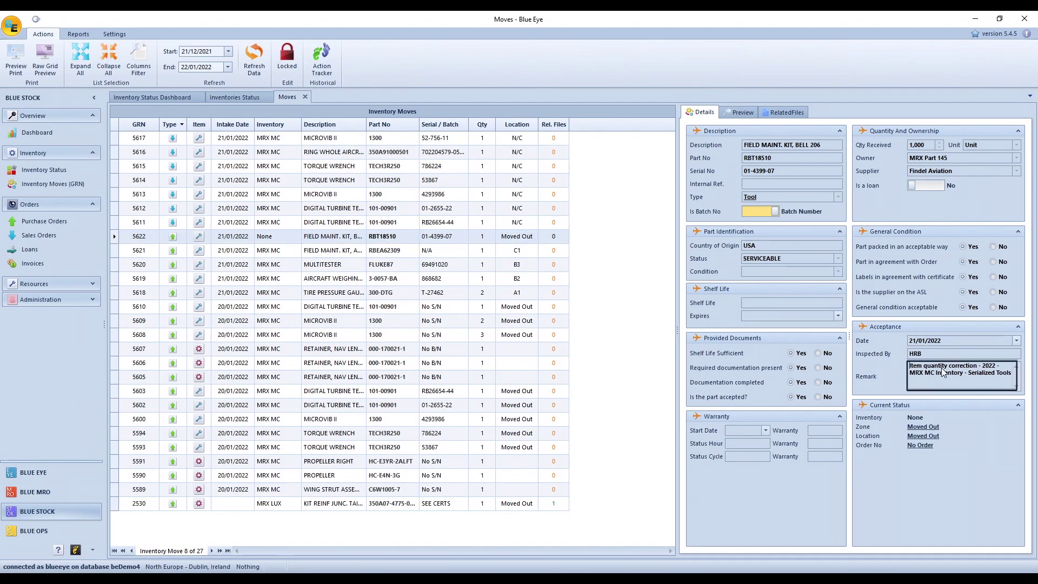